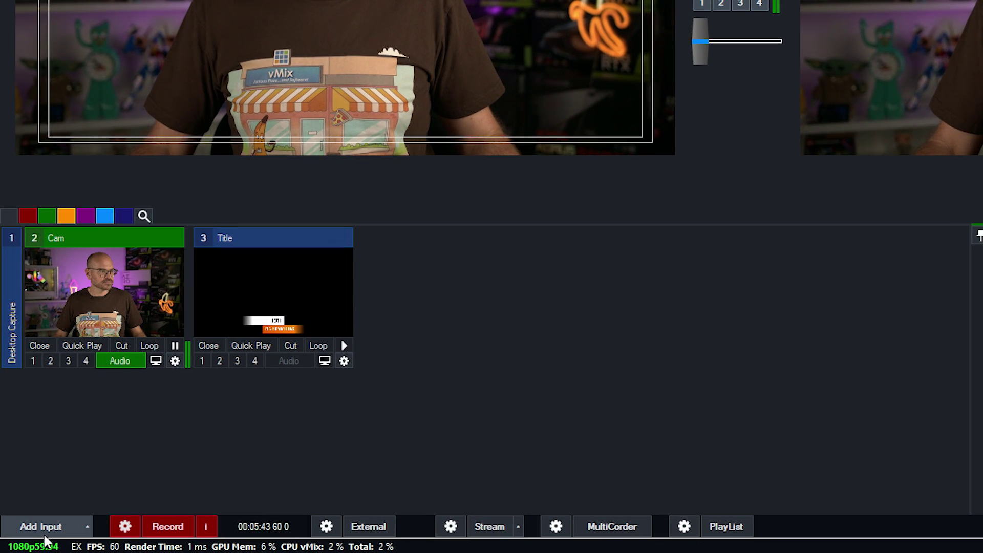
Step: Choose Zoom as the new input type and follow the plugin-not-installed notice to its download page
left_click(45, 533)
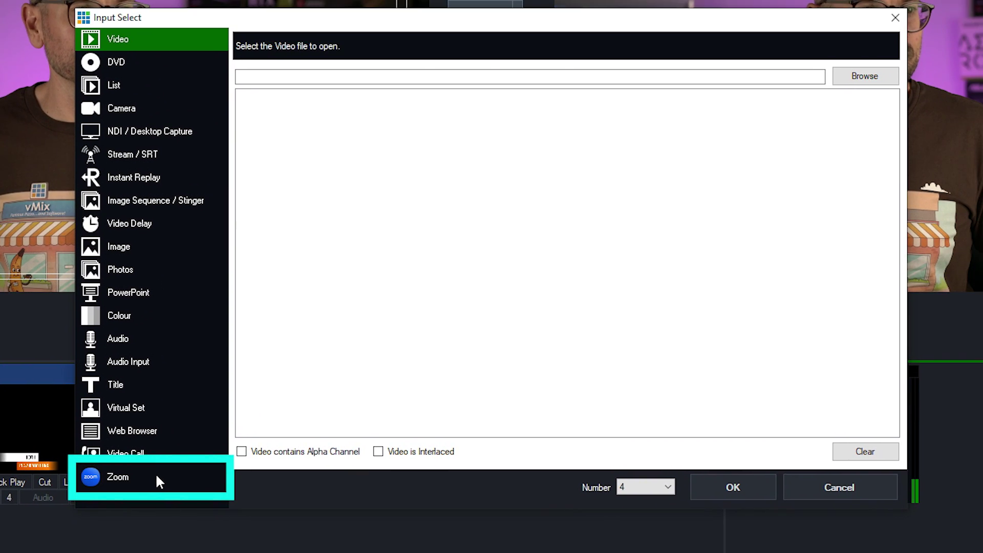
left_click(157, 477)
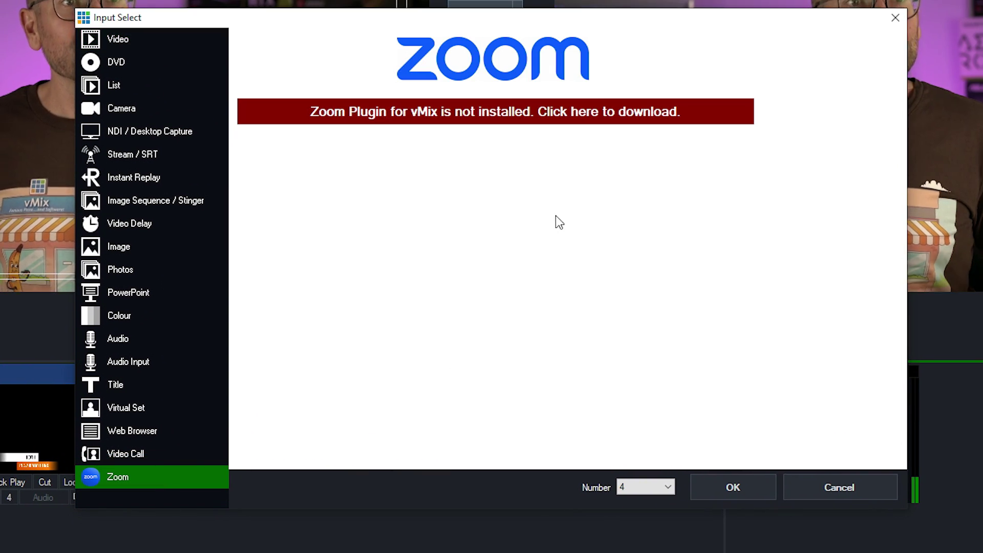
left_click(564, 123)
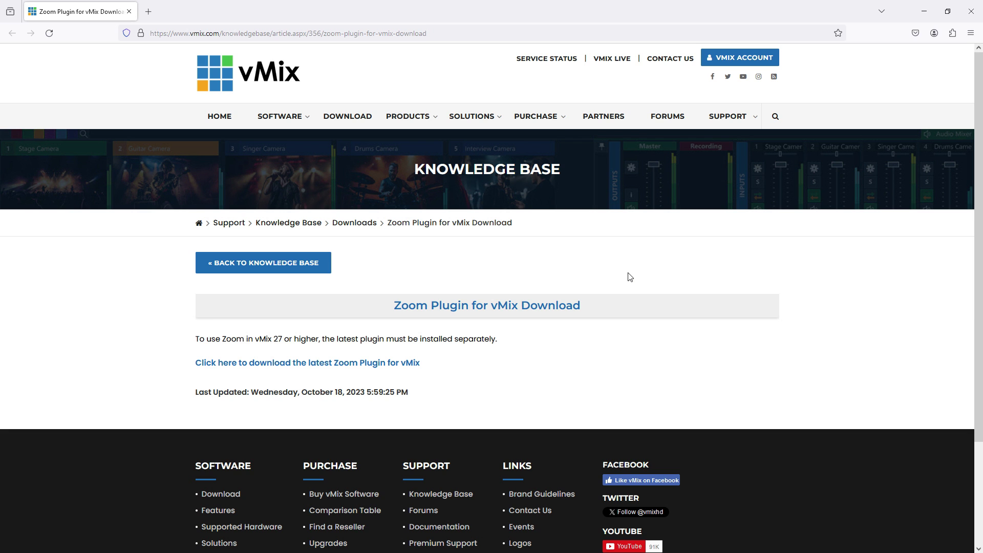
Step: Download ZoomPluginForvMixLatest.exe and install the Zoom Plugin for vMix into the default folder
left_click(365, 363)
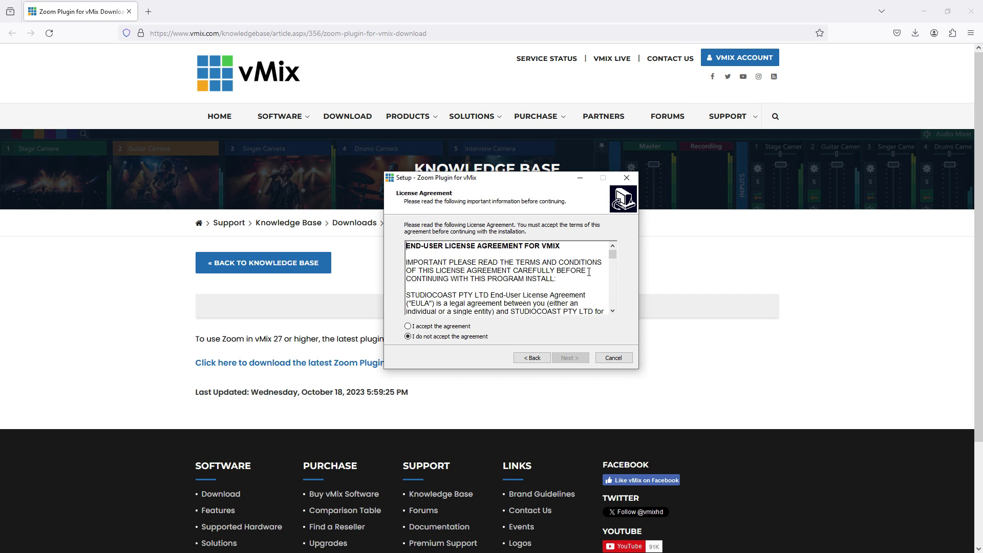
scroll(491, 277, "down", 15)
left_click(408, 325)
left_click(570, 357)
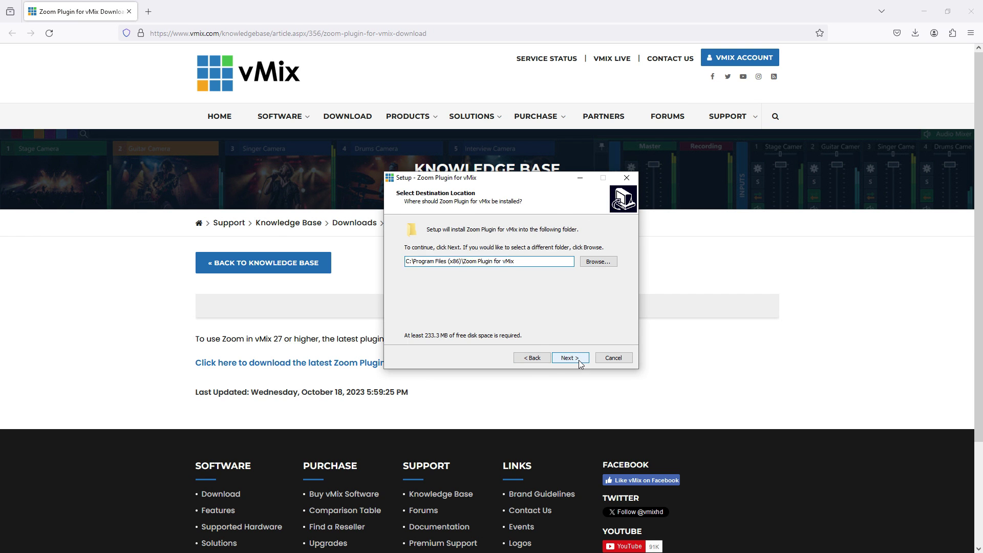
left_click(581, 363)
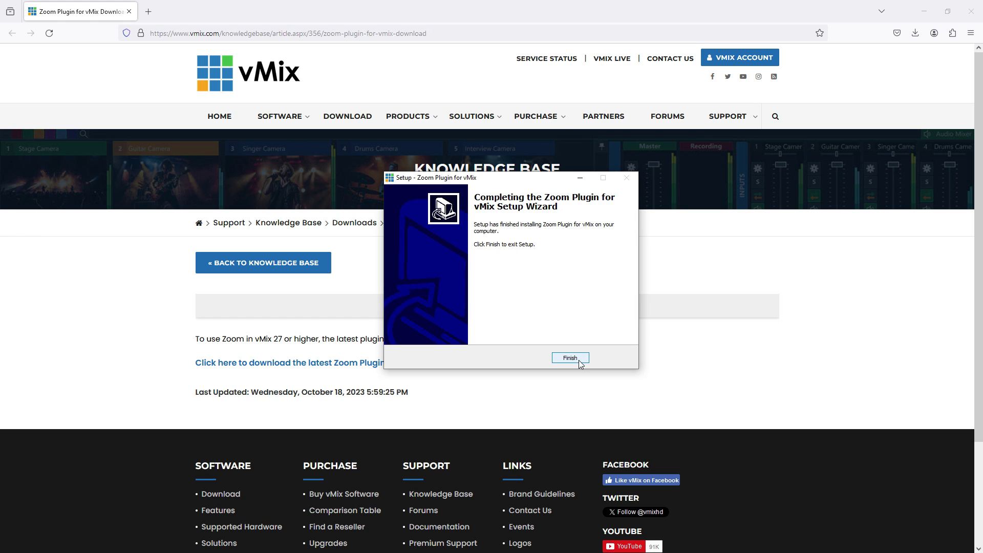
left_click(569, 357)
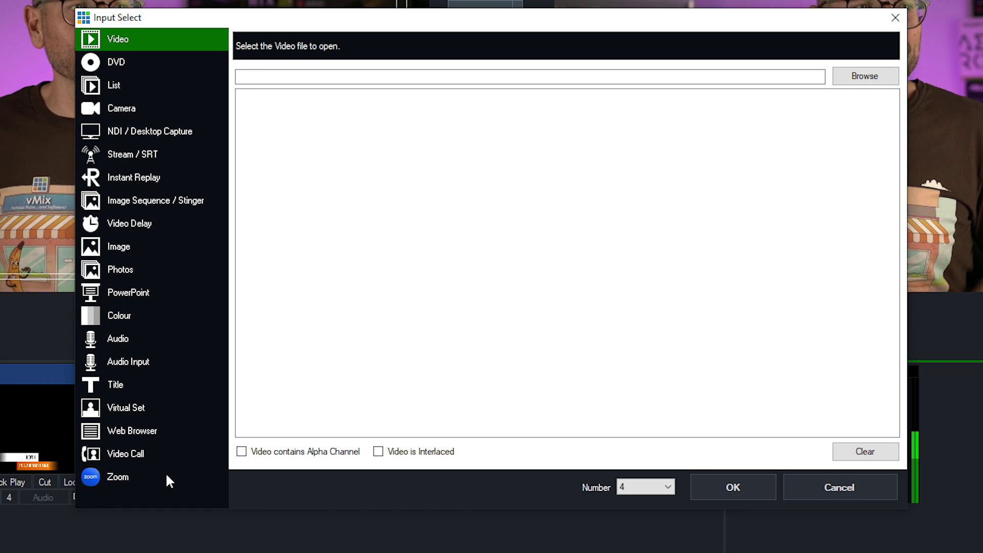
Step: Add a Zoom input as input 4 and bring up its Zoom Setup connection dialog
left_click(155, 477)
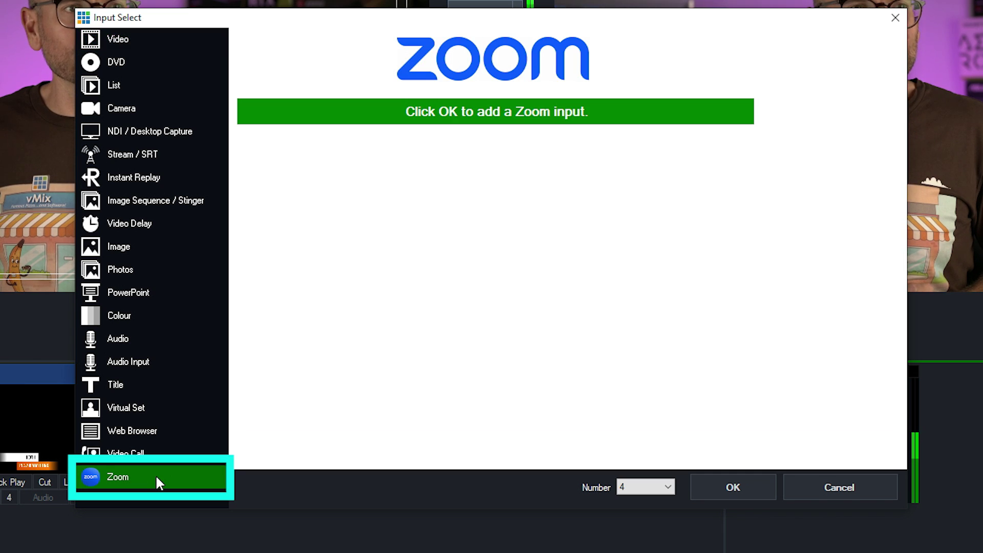
left_click(755, 488)
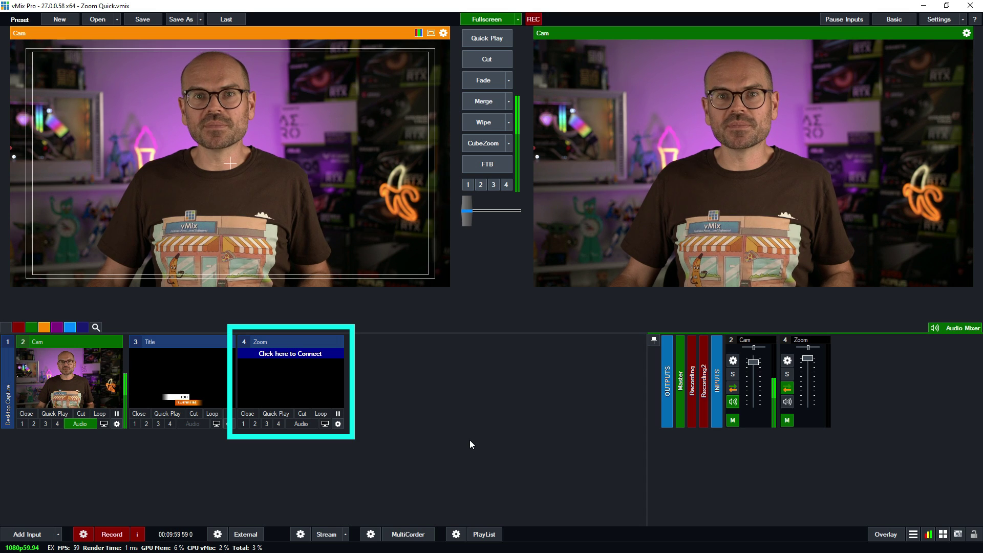
left_click(317, 354)
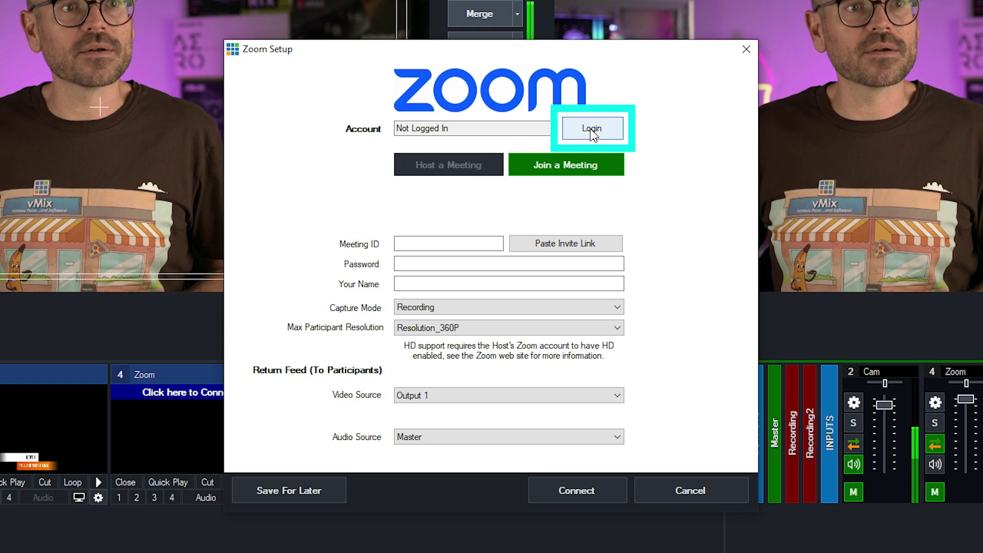
Step: Sign the Zoom input in to the Zoom account with its email and password
left_click(592, 128)
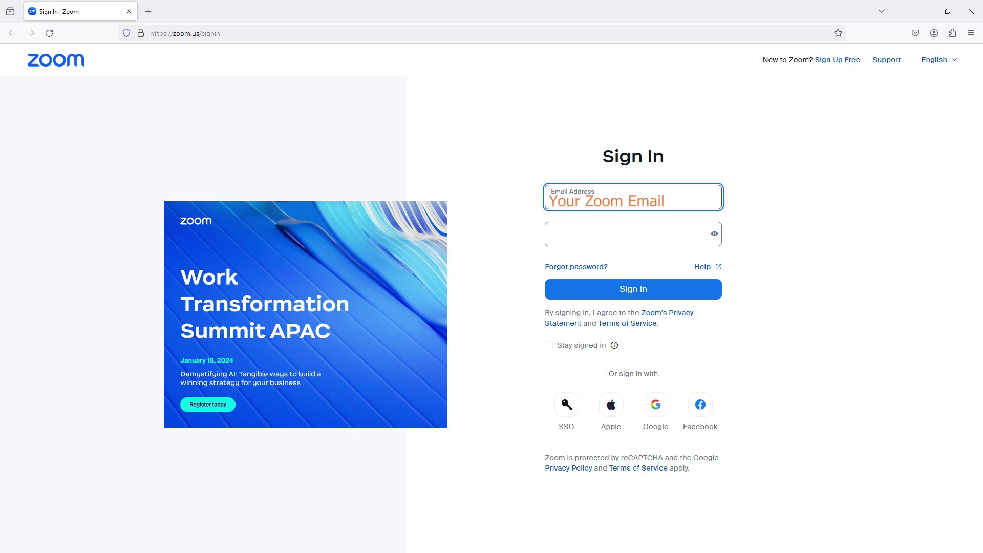
left_click(632, 234)
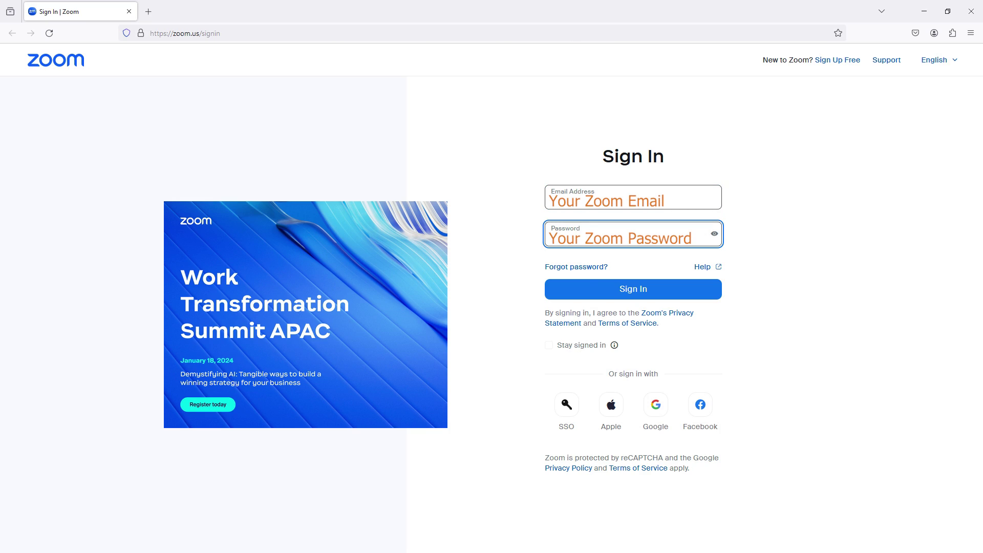
left_click(612, 289)
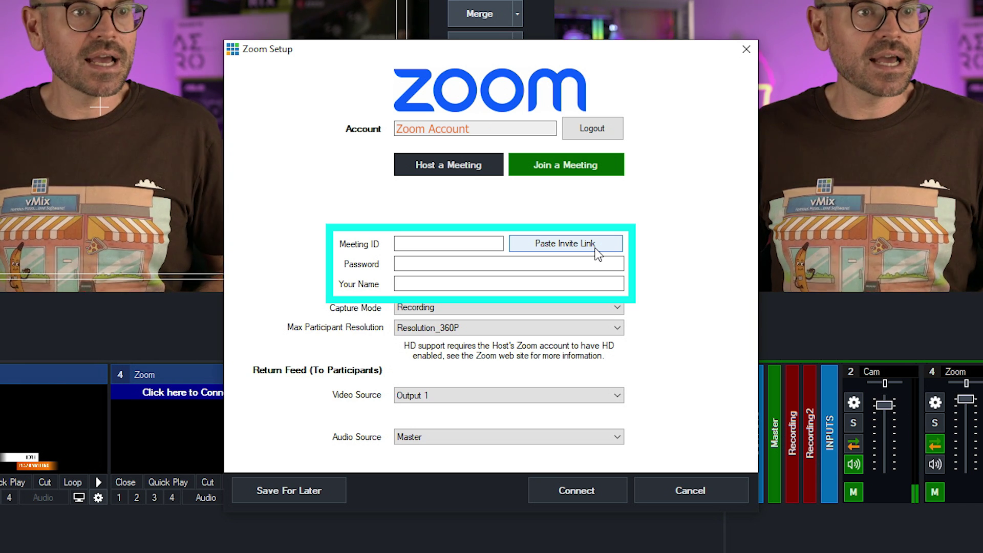
Step: Set Zoom Setup to host Scheduled Meeting 01 and select the Your Name field
left_click(480, 169)
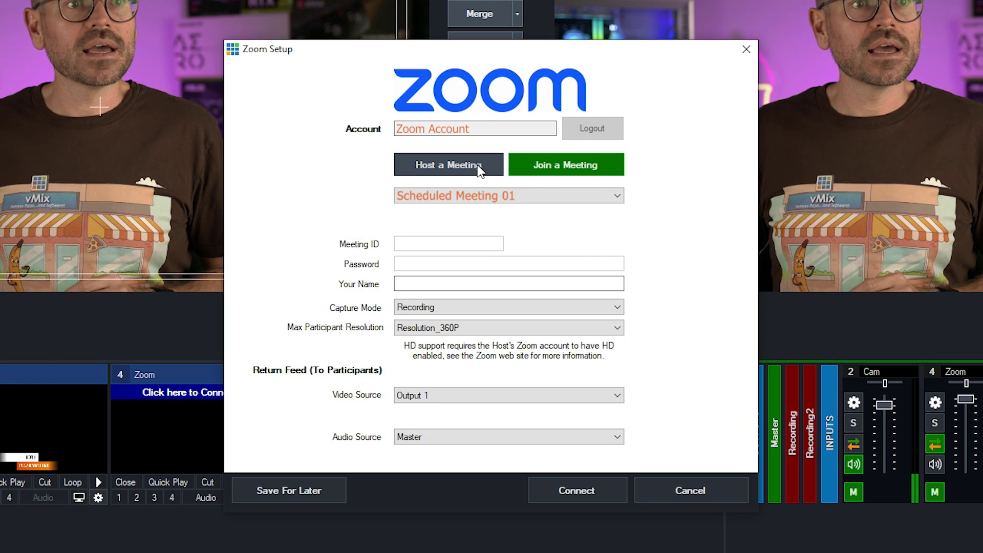
left_click(573, 197)
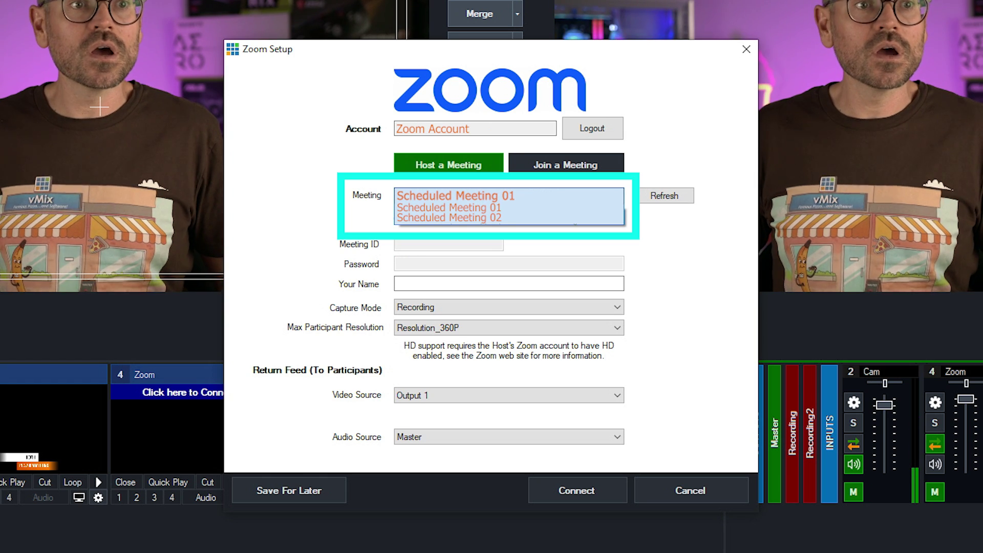
left_click(568, 209)
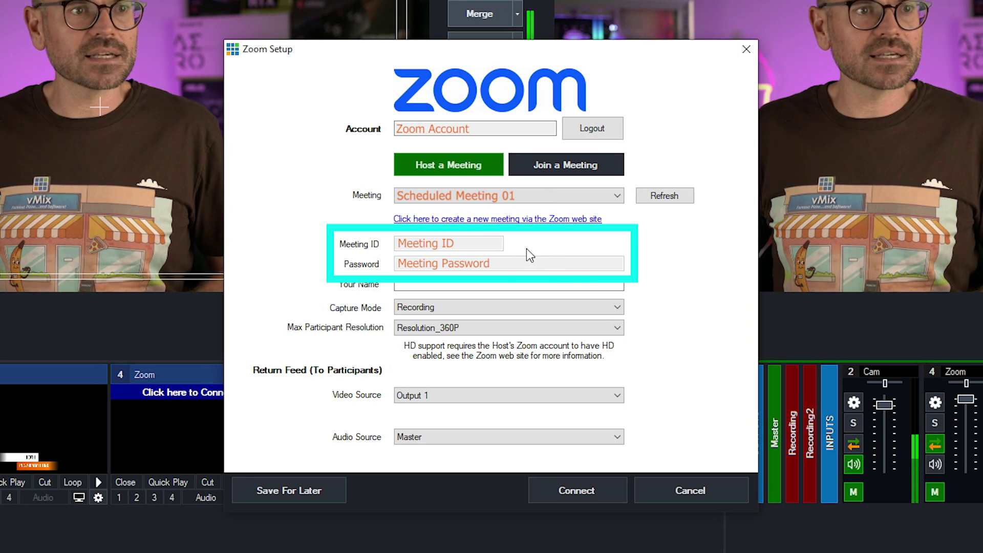
left_click(412, 283)
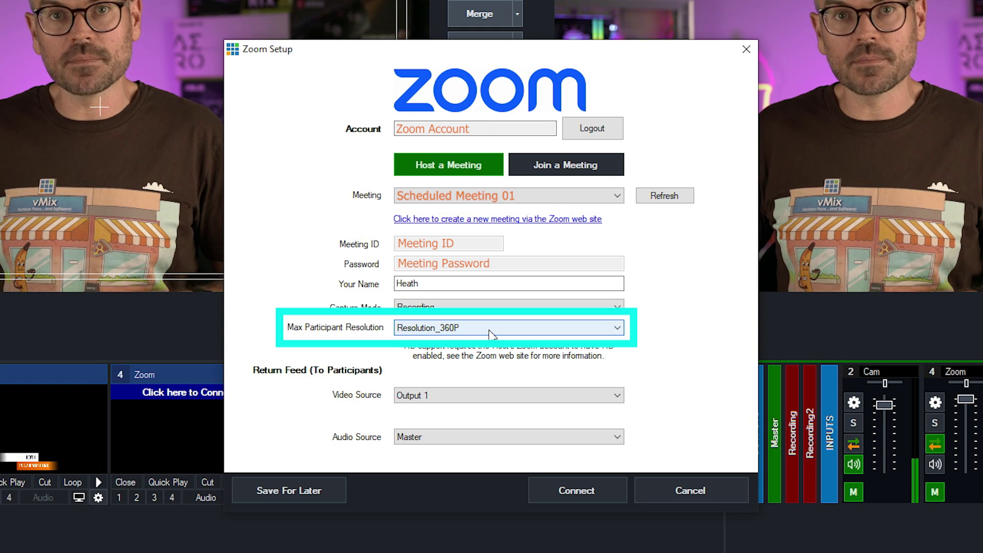
Step: Set Max Participant Resolution to Resolution_1080P and connect the Zoom input to the meeting
left_click(489, 330)
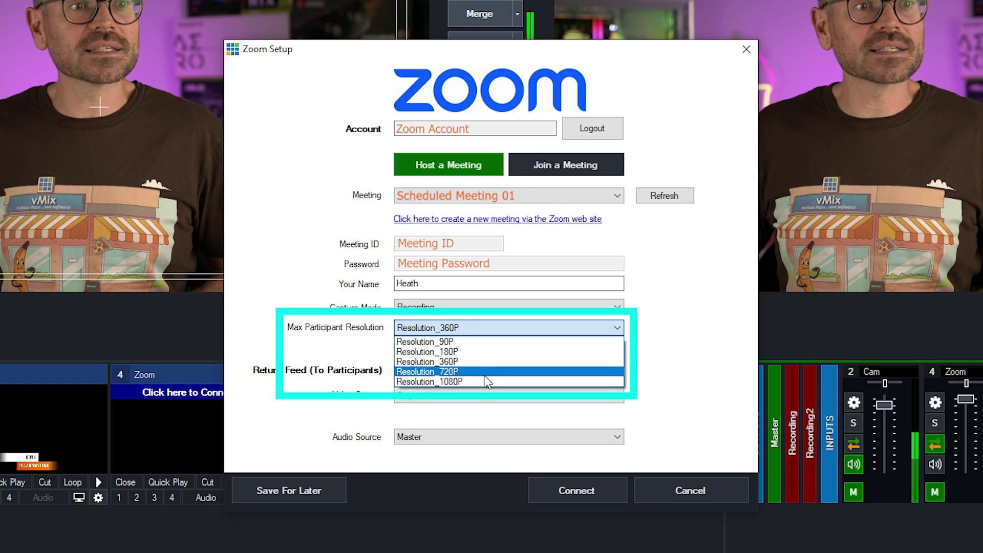
left_click(488, 381)
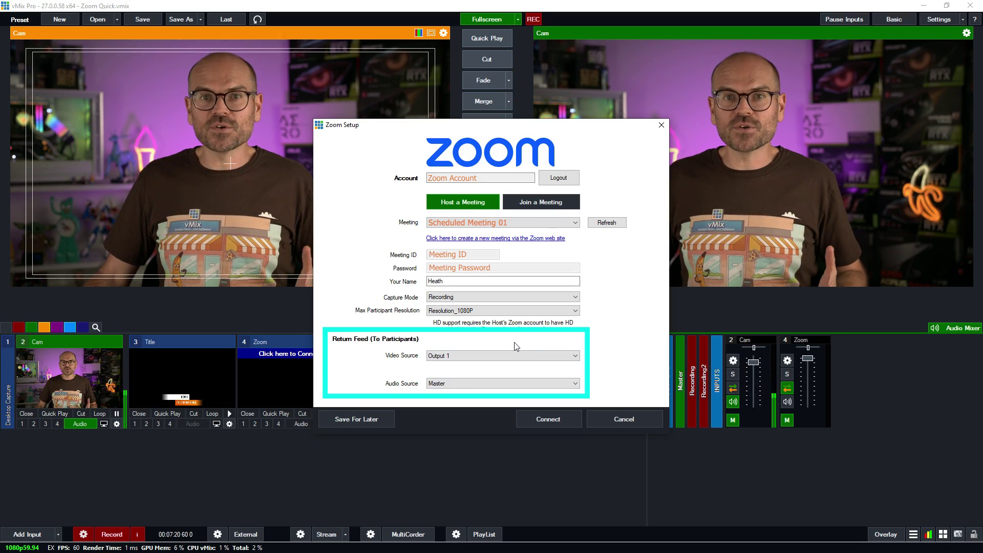
left_click(537, 419)
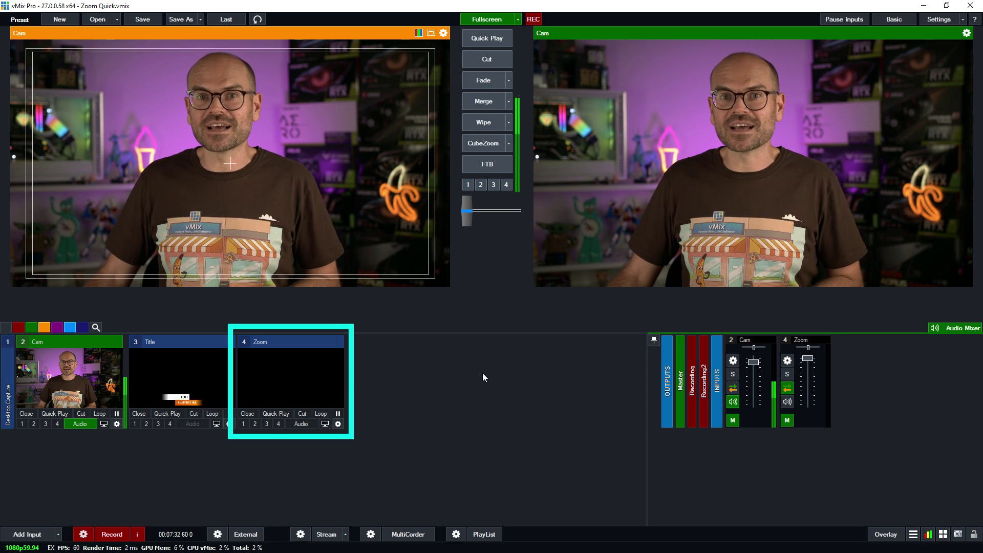
Step: Open the Zoom Manager from the Zoom input's right-click menu
right_click(300, 364)
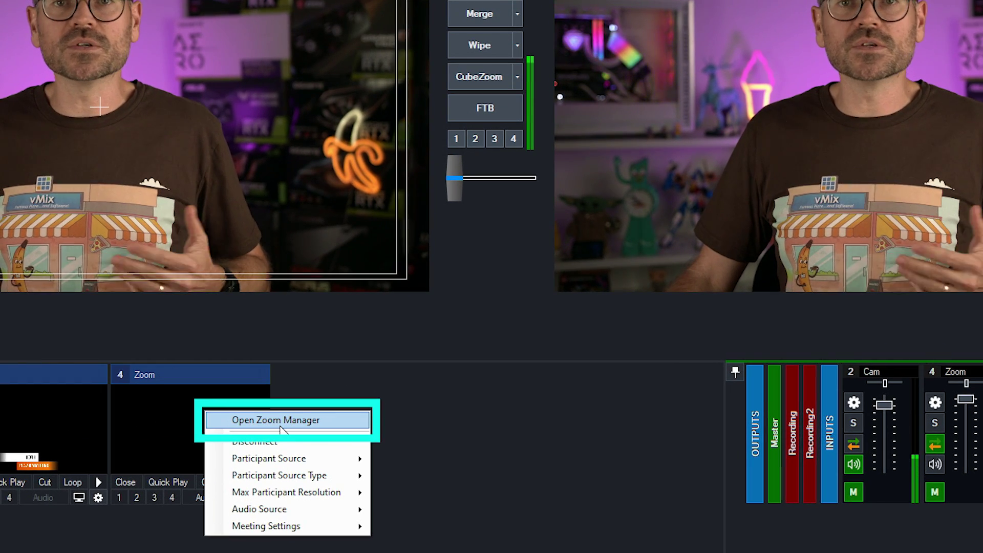
left_click(280, 425)
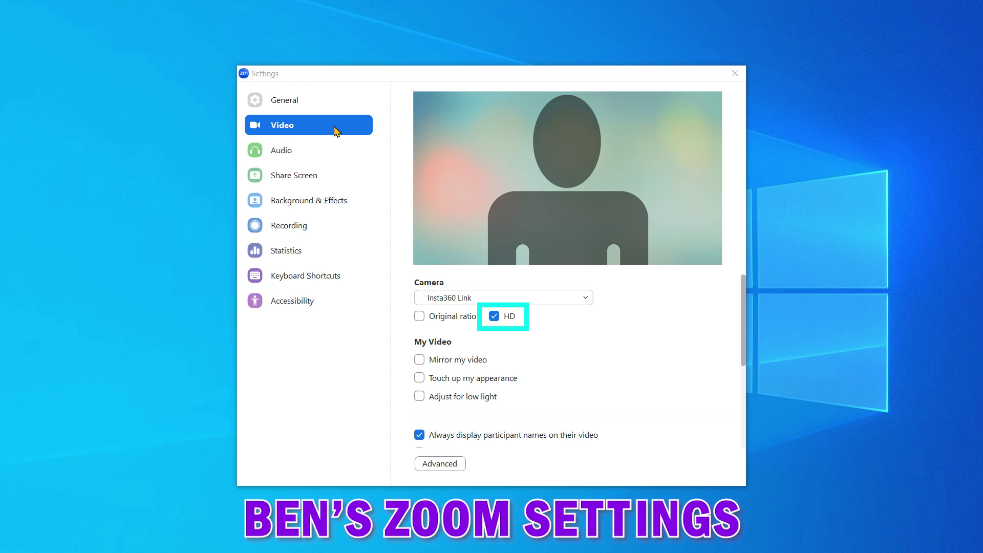
Step: Assign the guest participant to the 4 Zoom input and close the Zoom Manager
left_click(333, 205)
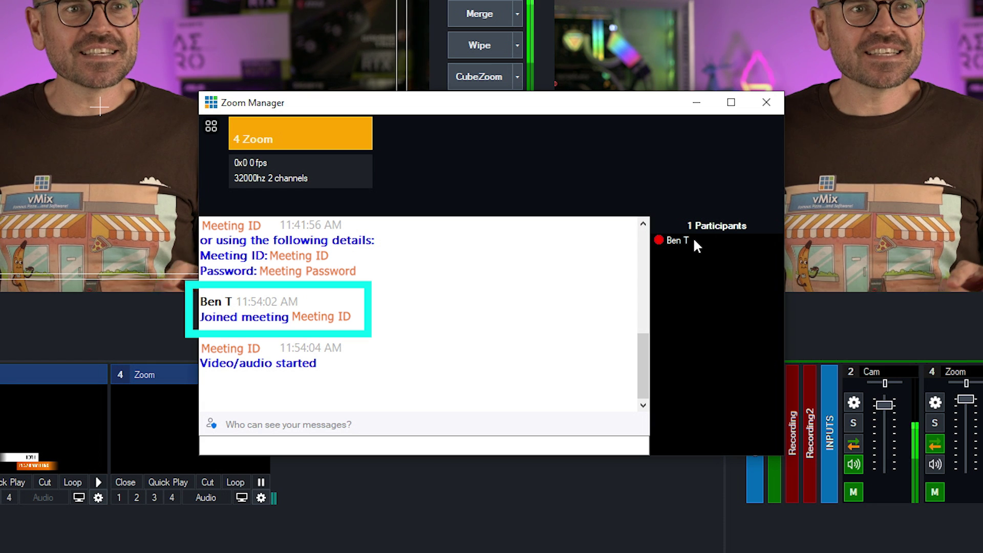
left_click(694, 240)
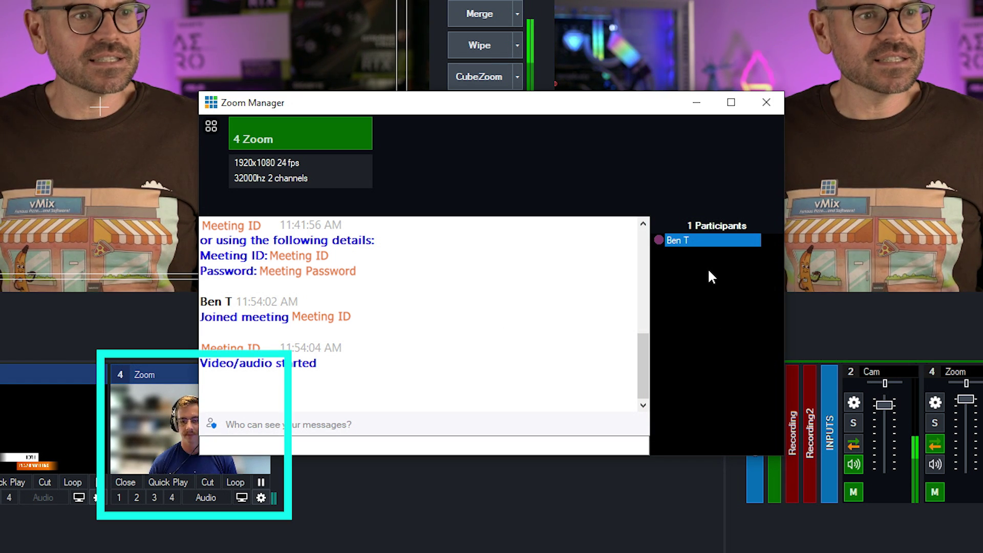
right_click(711, 239)
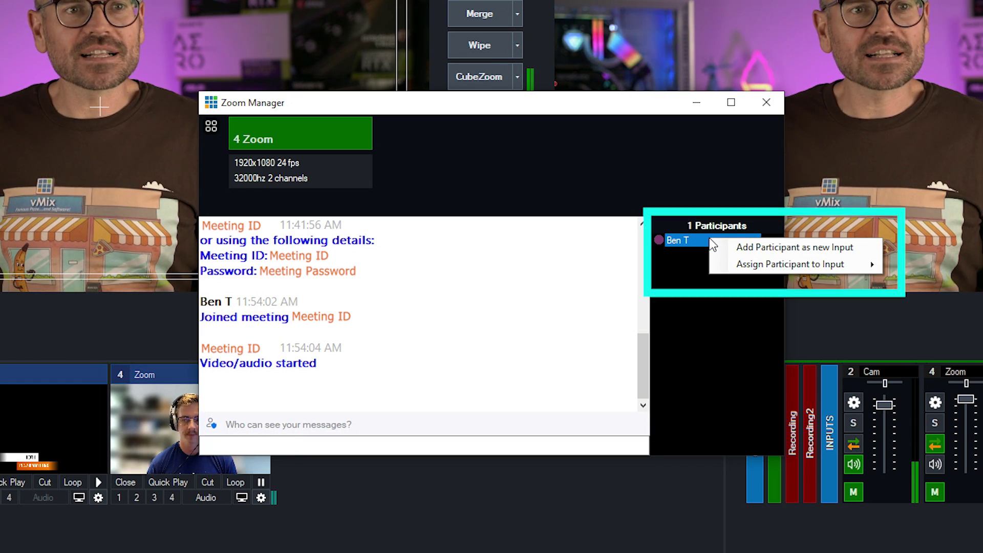
left_click(701, 274)
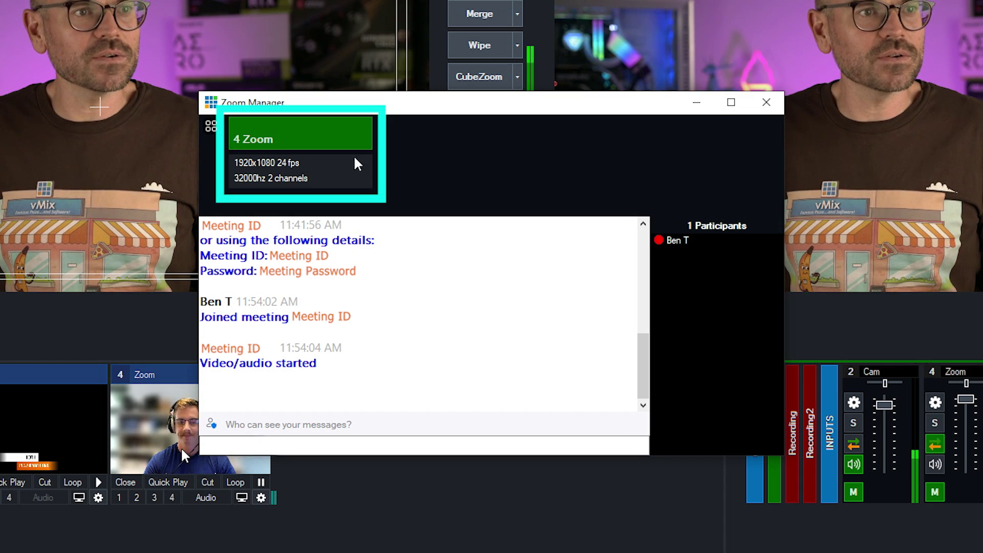
left_click(768, 103)
Step: Put Zoom input 4 with the guest into preview and switch its audio on
left_click(214, 429)
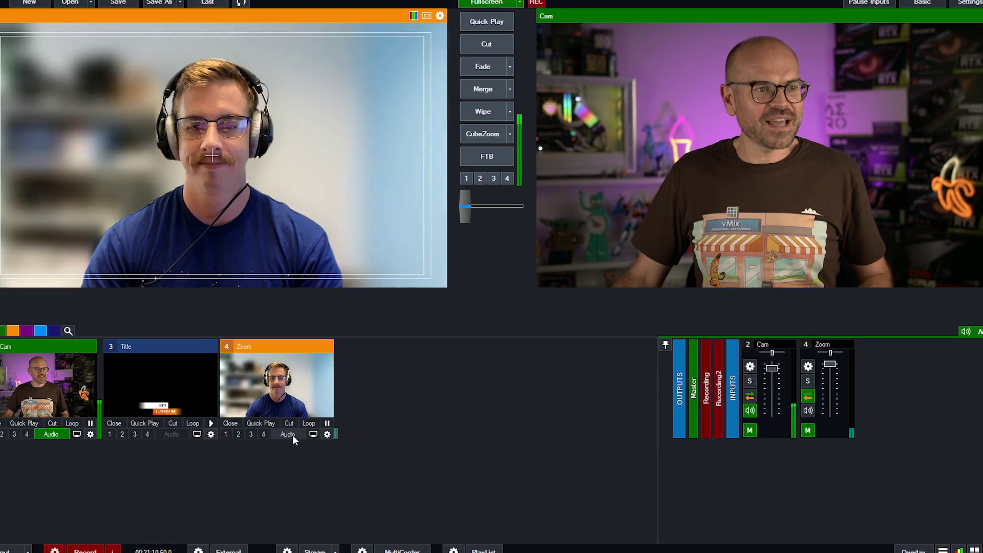
left_click(214, 497)
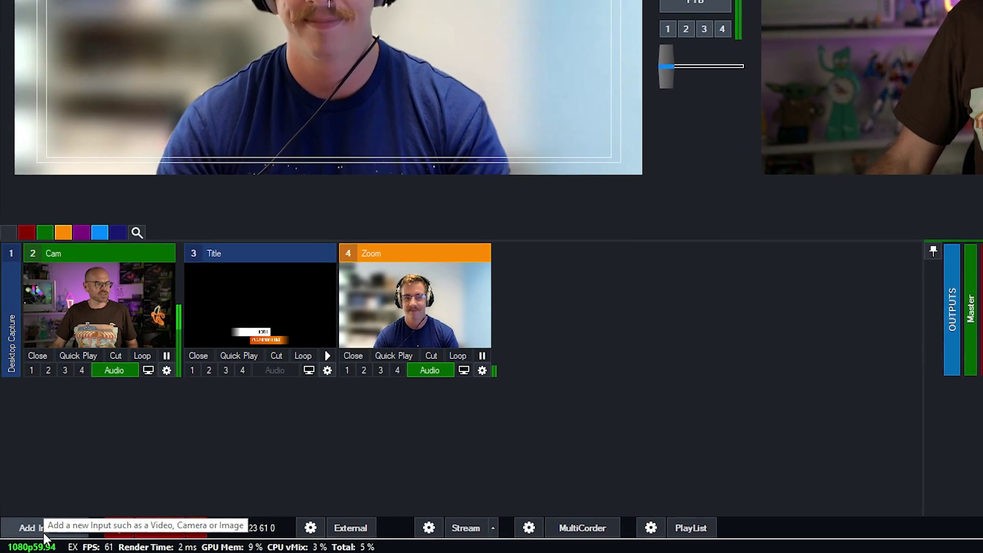
Step: Add the VDoubleBox-Blur virtual set as input 5 and open its layer setup
left_click(31, 535)
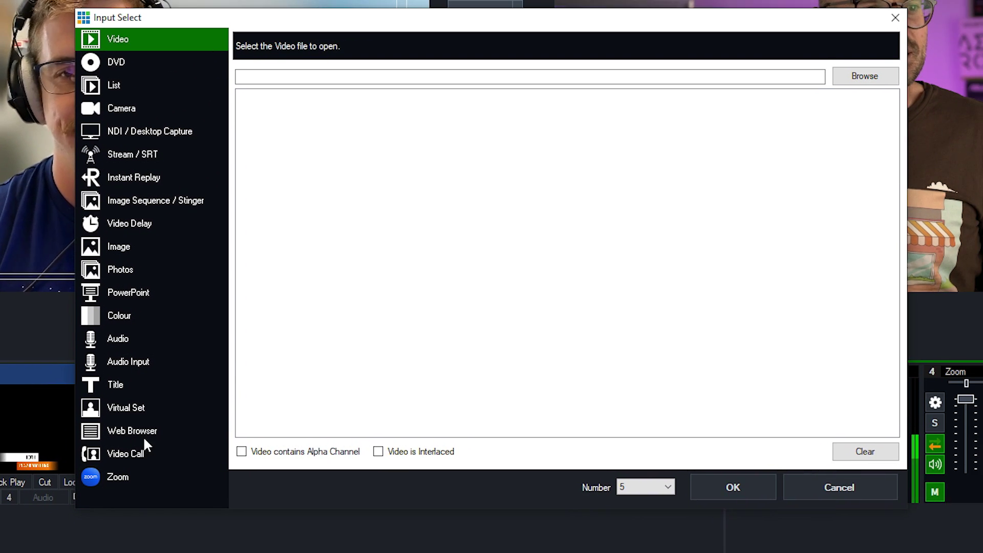
left_click(150, 413)
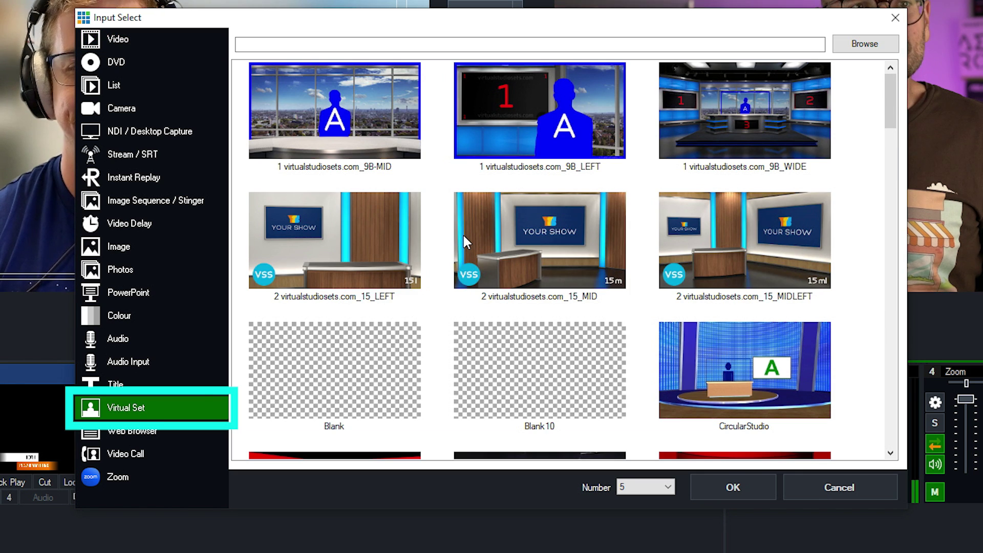
scroll(464, 235, "down", 5)
scroll(466, 236, "down", 2)
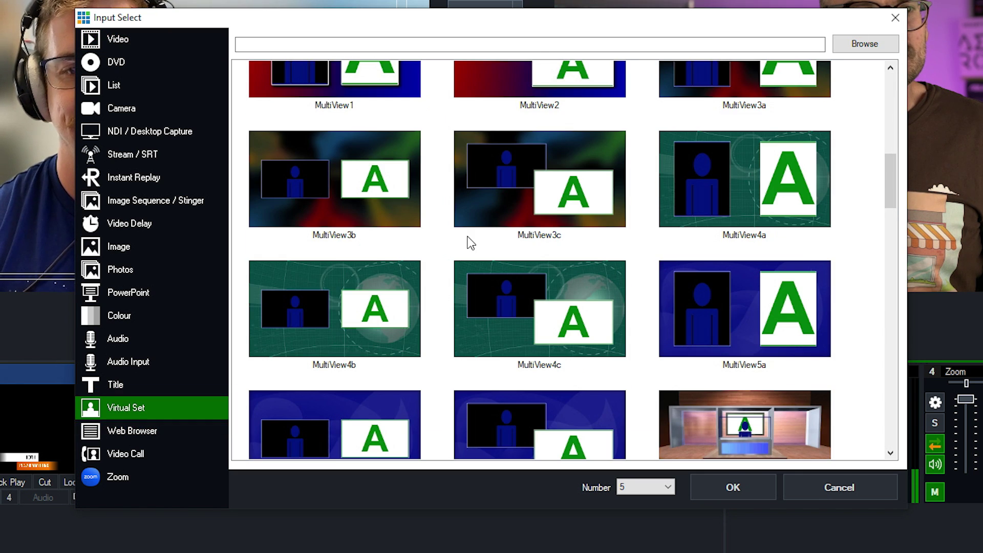
scroll(469, 242, "down", 5)
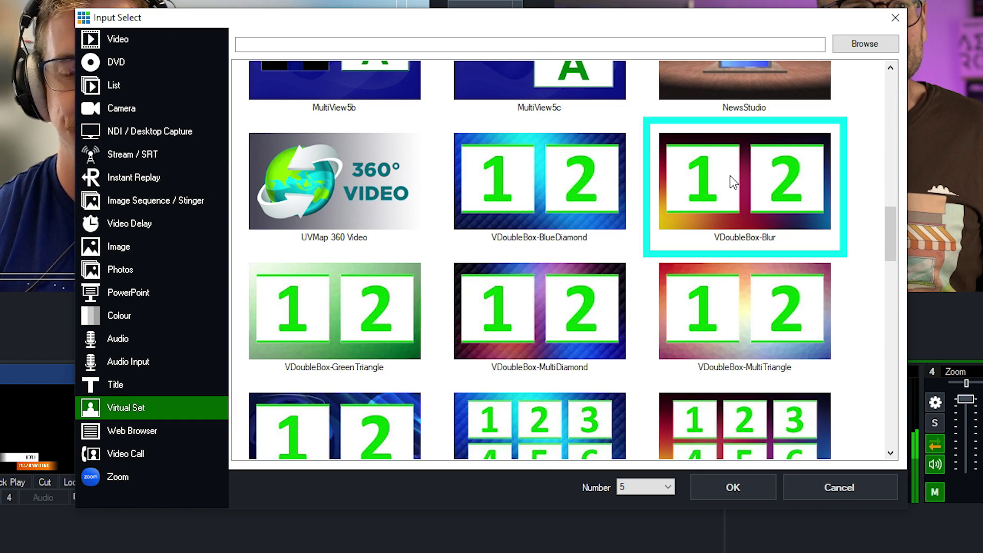
left_click(733, 180)
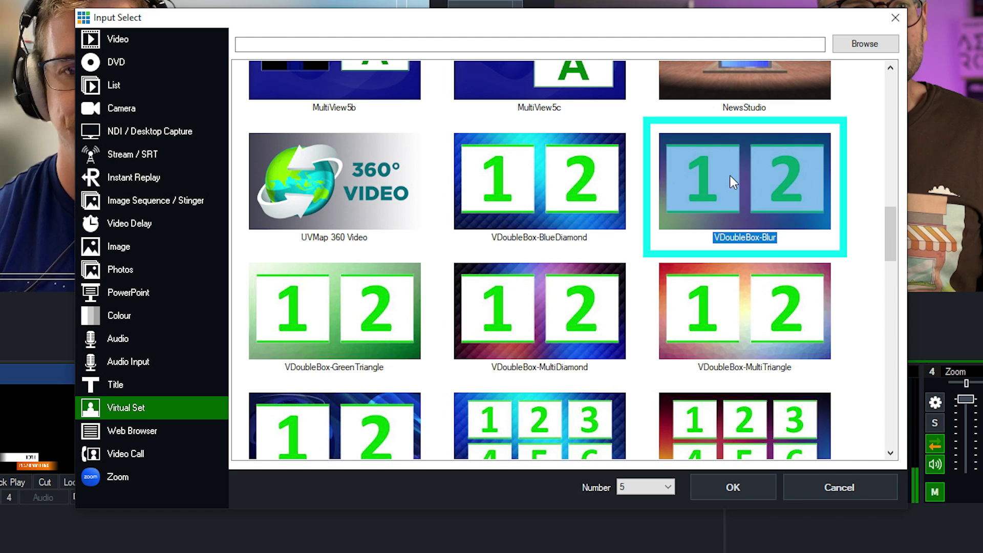
left_click(765, 494)
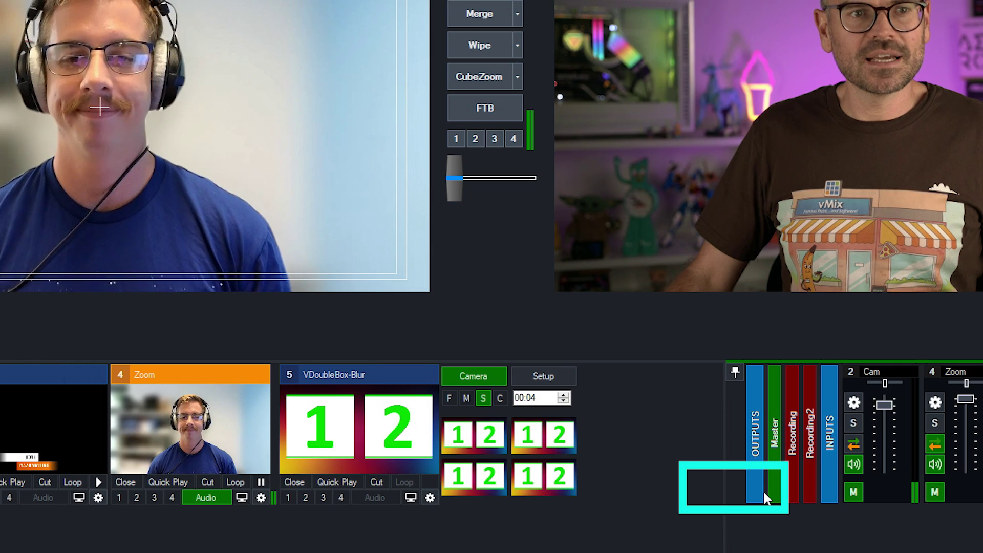
left_click(543, 379)
Step: Assign input 2 Cam to Layer Box1 and input 4 Zoom to Layer Box2 of VDoubleBox-Blur
left_click(550, 404)
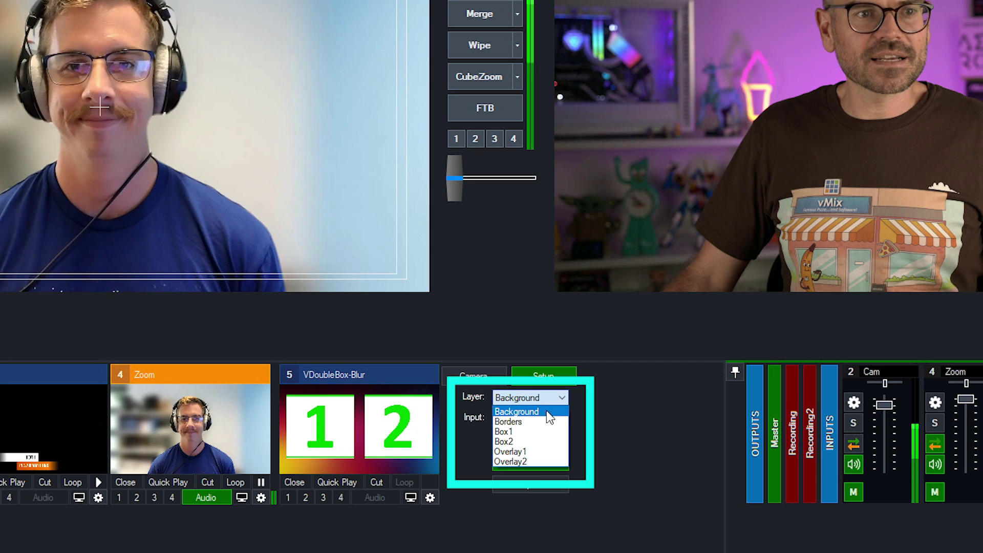
left_click(537, 423)
left_click(542, 422)
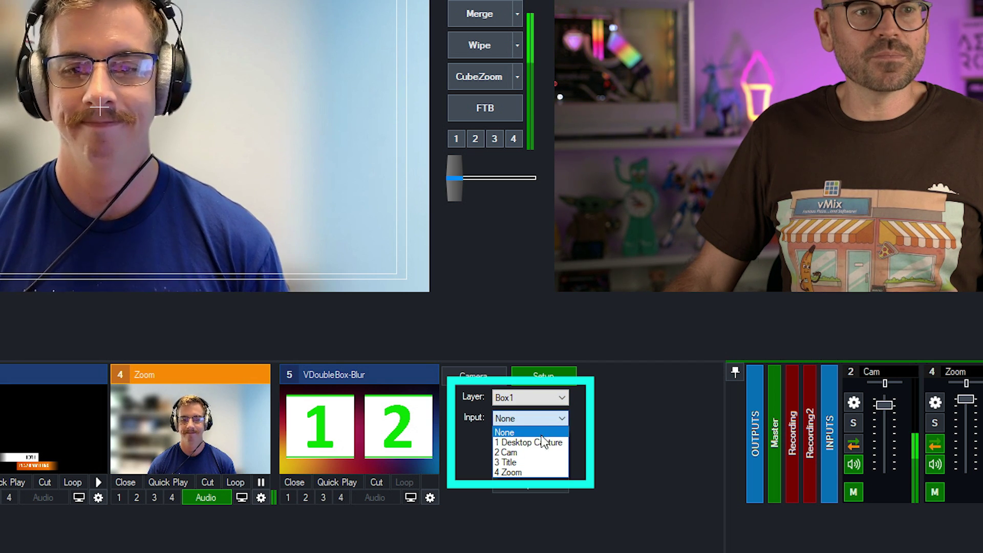
left_click(543, 452)
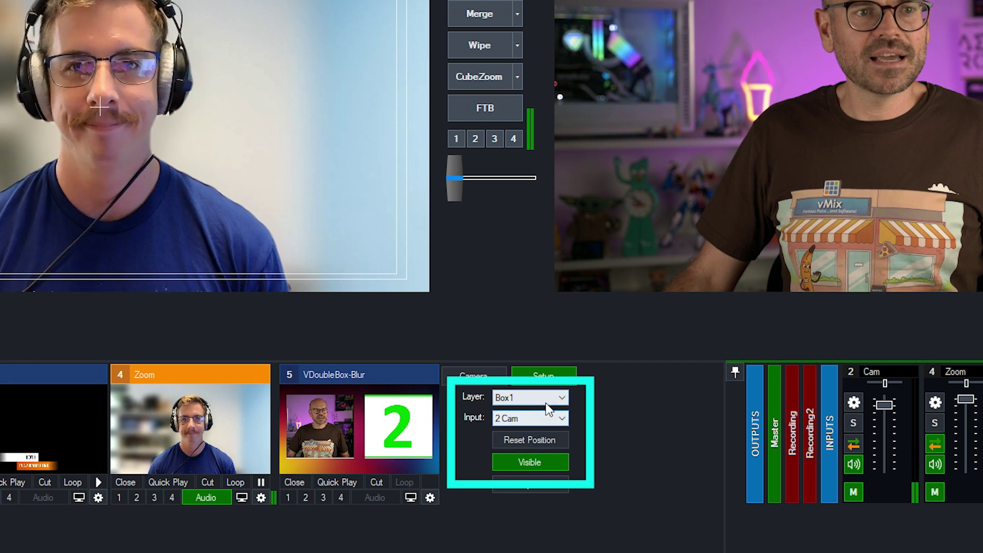
left_click(549, 399)
left_click(538, 442)
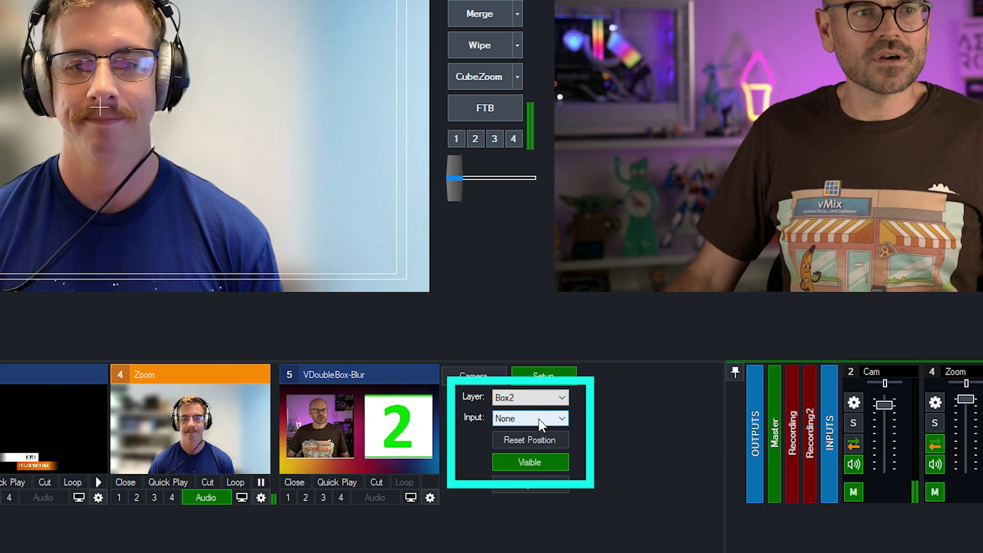
left_click(539, 419)
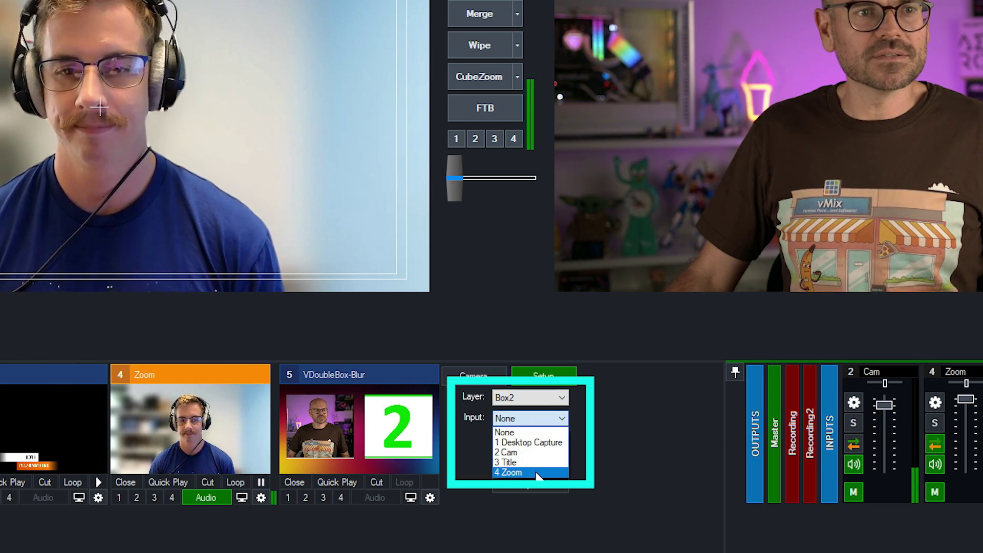
left_click(536, 474)
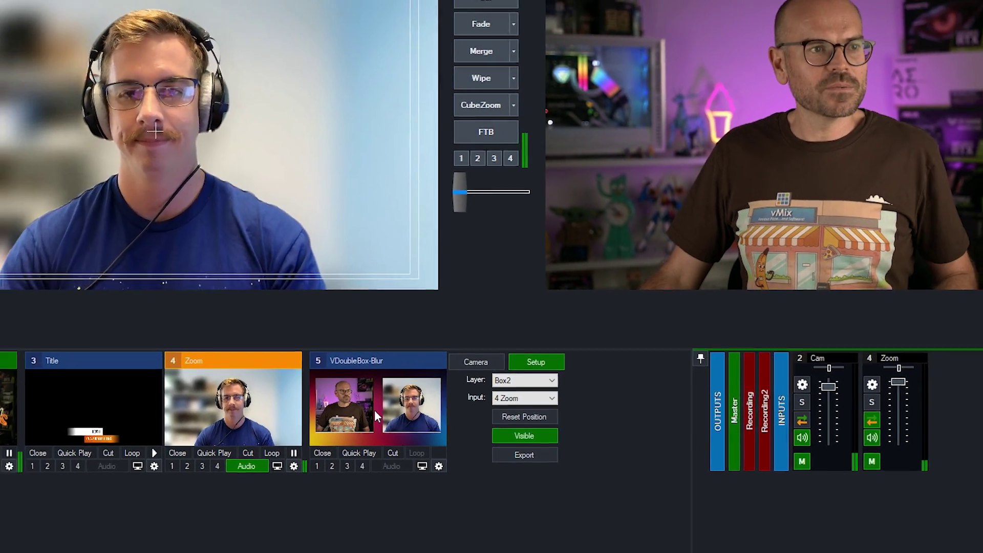